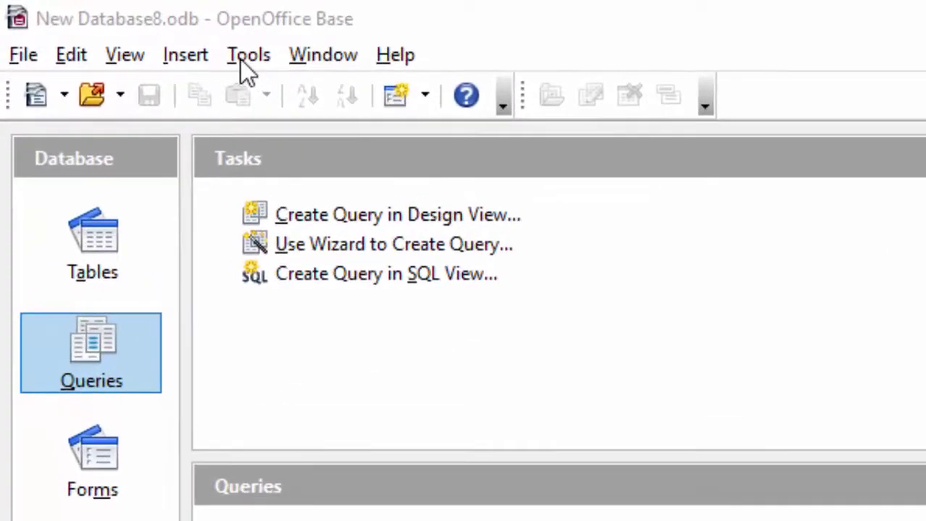
- Open the Execute SQL Statement dialog from the Tools menu and drag it fully into view
left_click(210, 56)
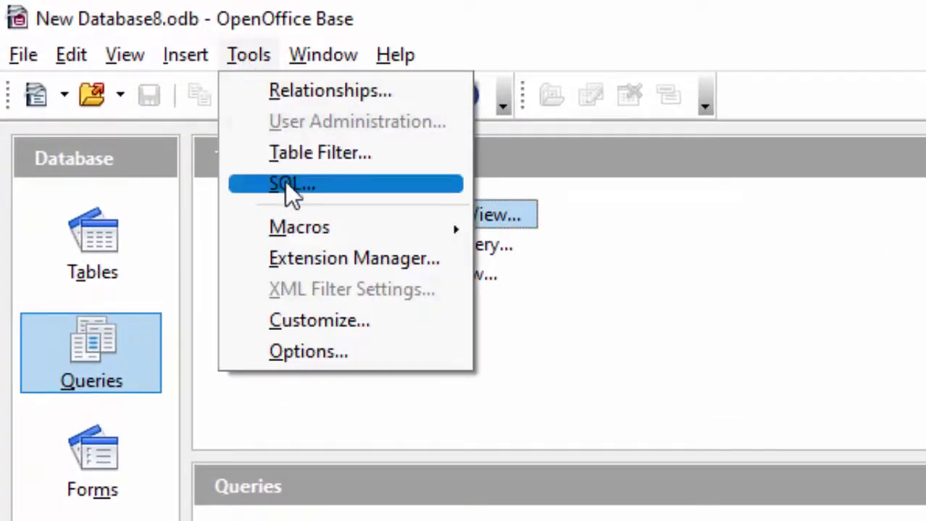
left_click(343, 192)
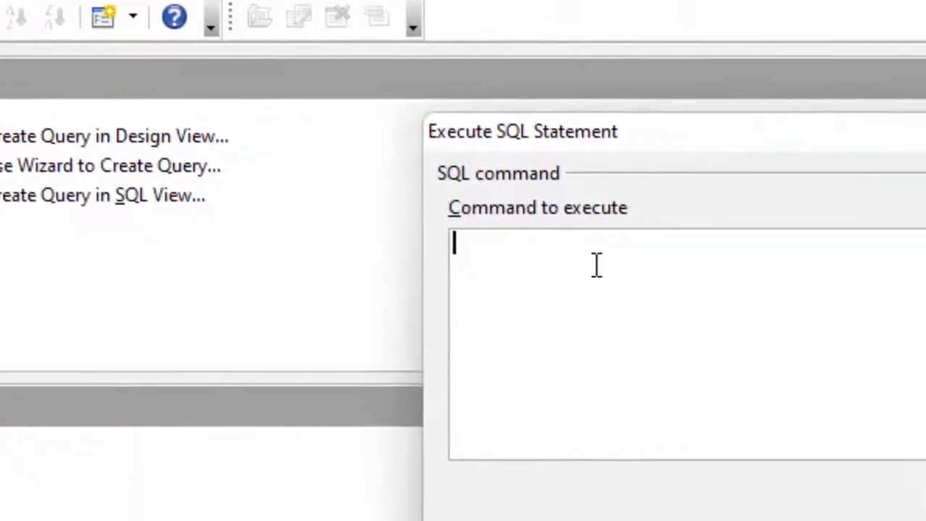
mouse_move(833, 205)
left_mouse_down()
mouse_move(156, 47)
mouse_move(278, 66)
left_mouse_up()
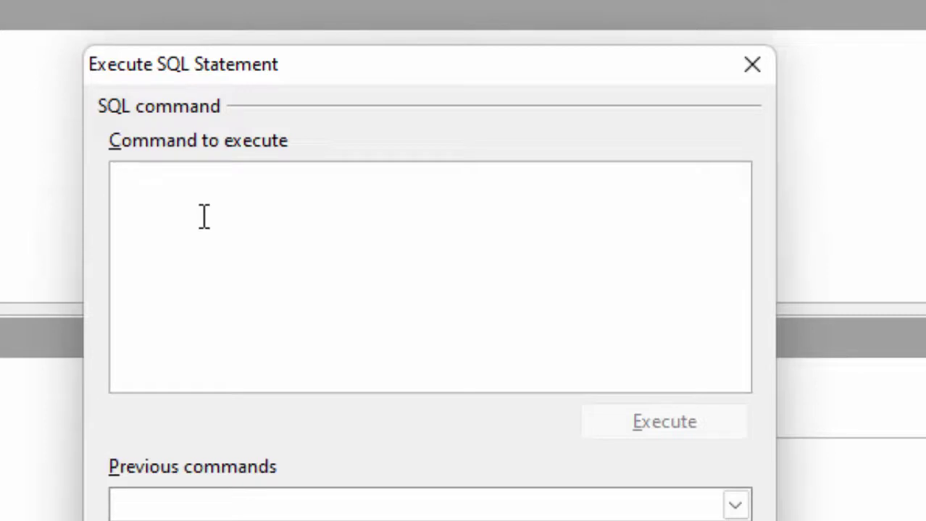
- Enter the statement: create table Mytable(Roll_Number char(5),Nane_of_Student varchar(20),Age decimal)
type("creat")
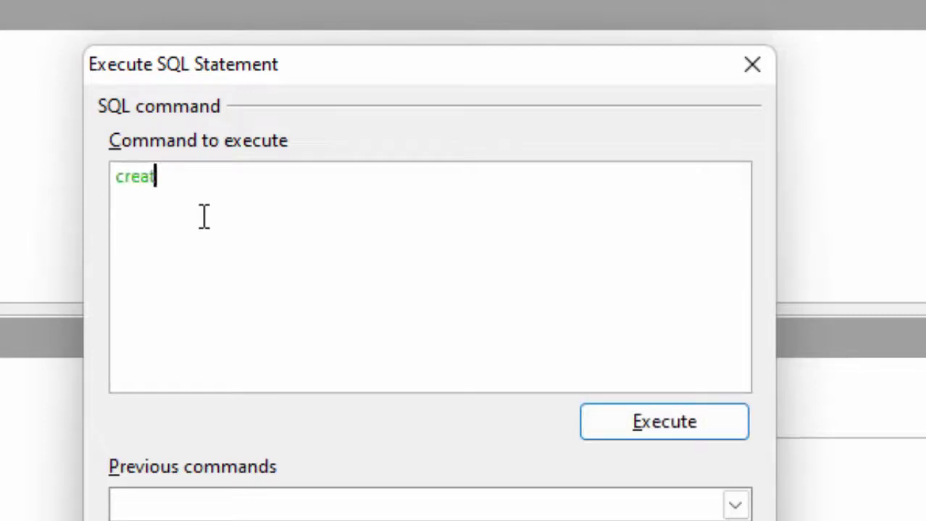
type("e tab")
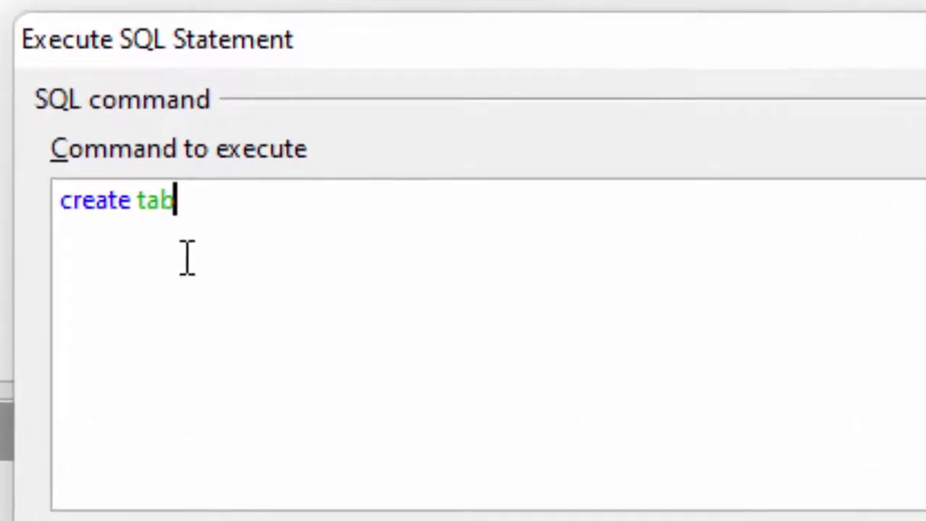
type("le ")
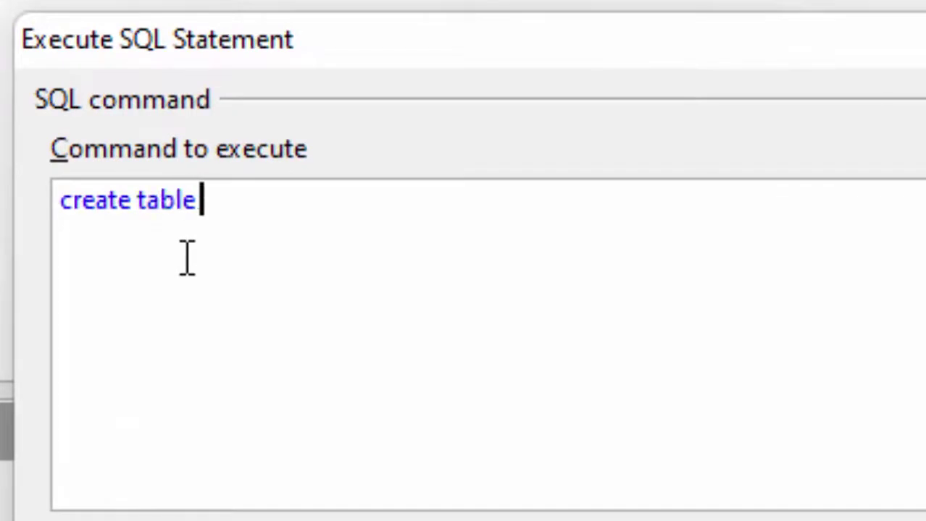
type("m")
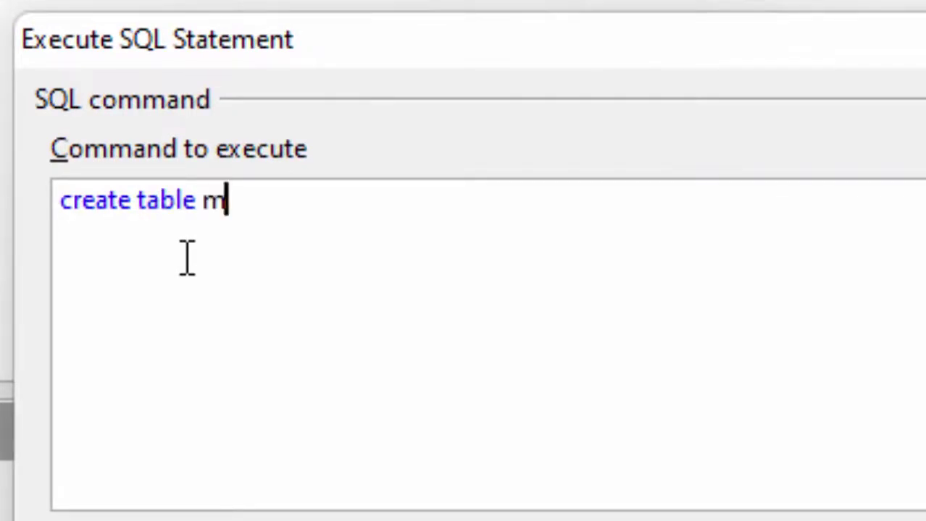
type("y")
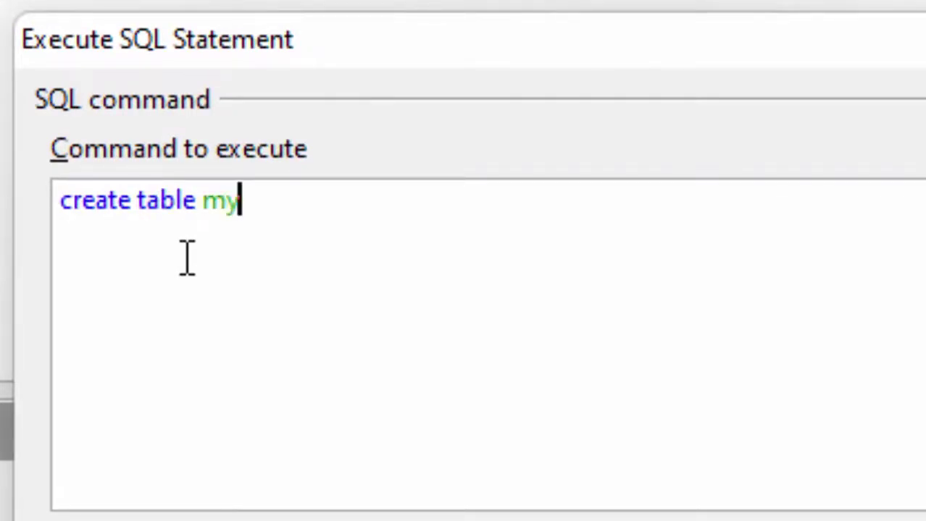
key("BackSpace")
key("BackSpace")
type("M")
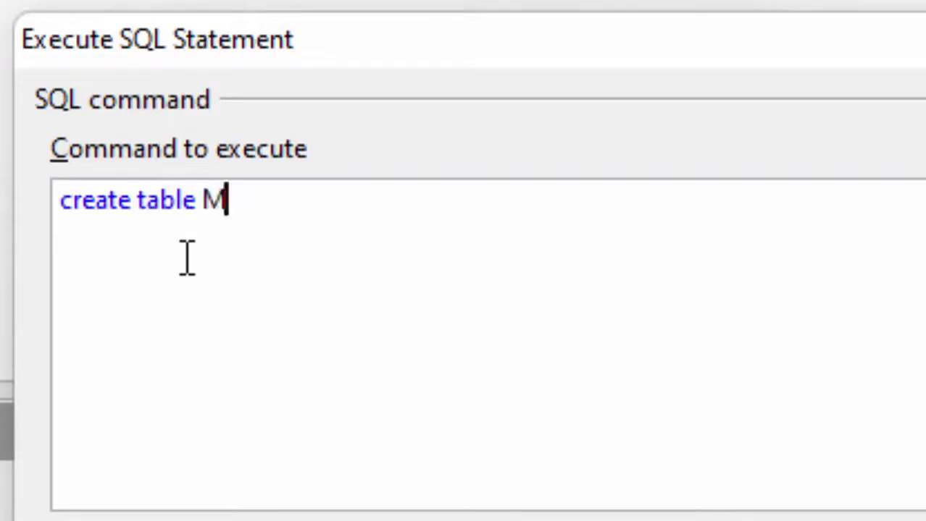
type("ytabl")
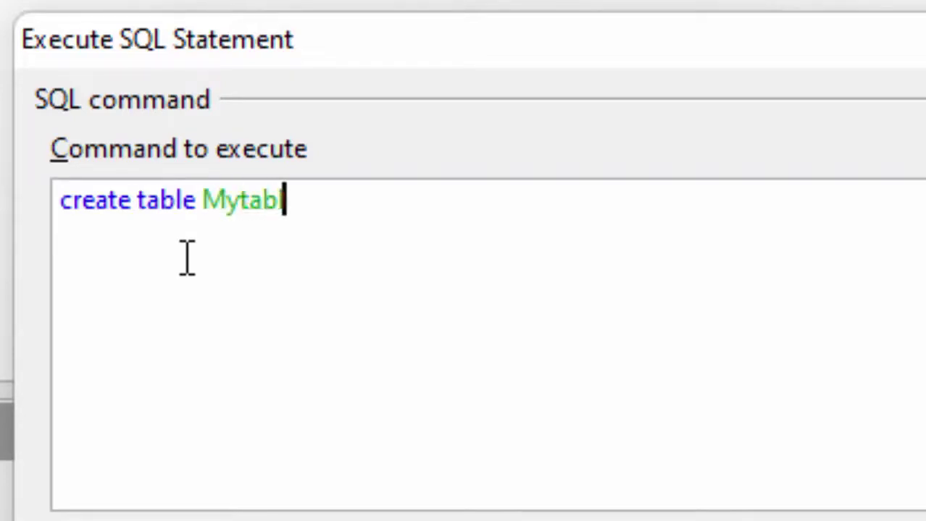
type("e(")
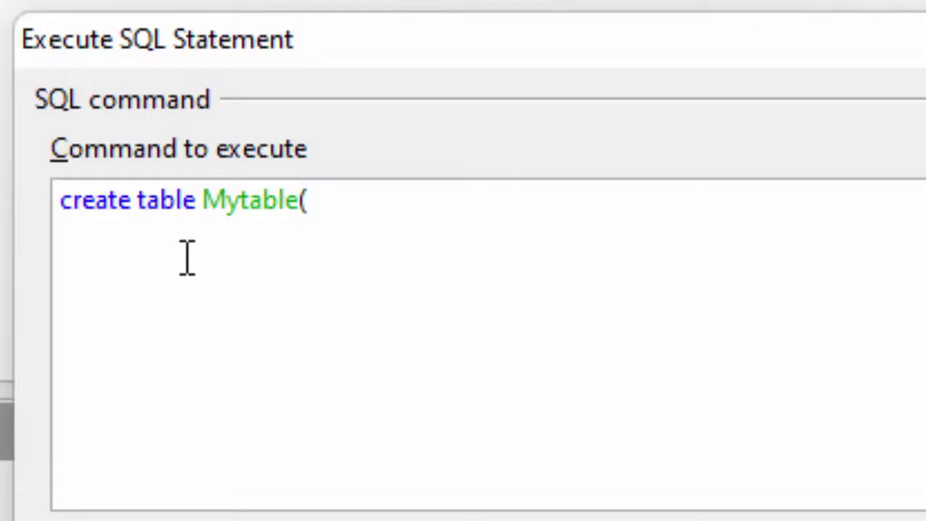
type("R")
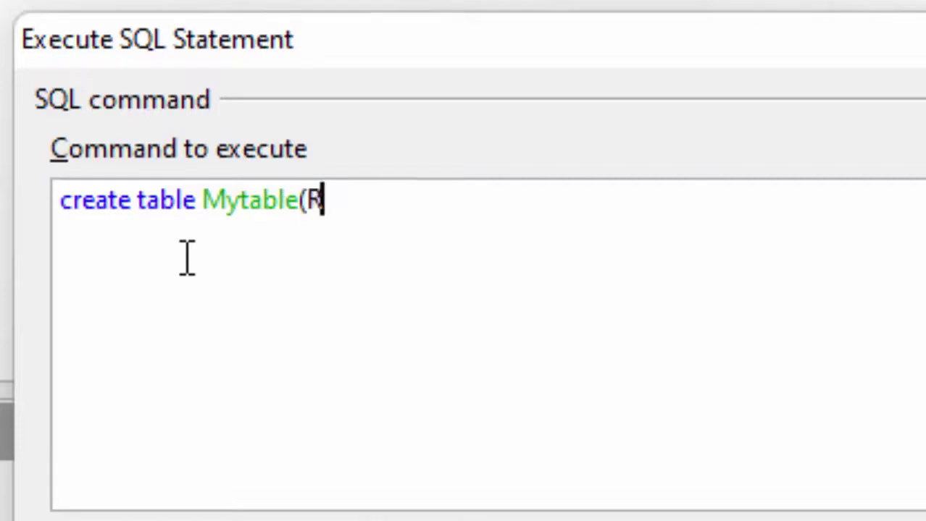
type("oll_")
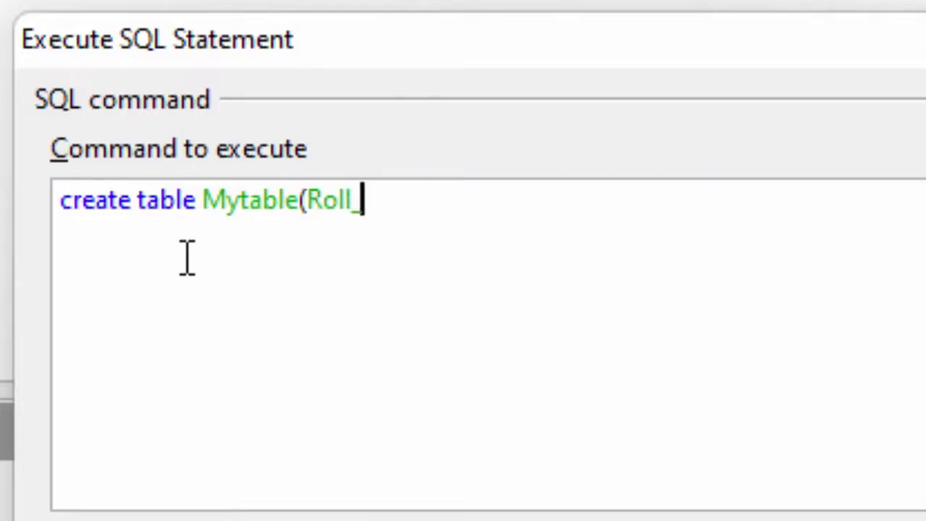
type("Numb")
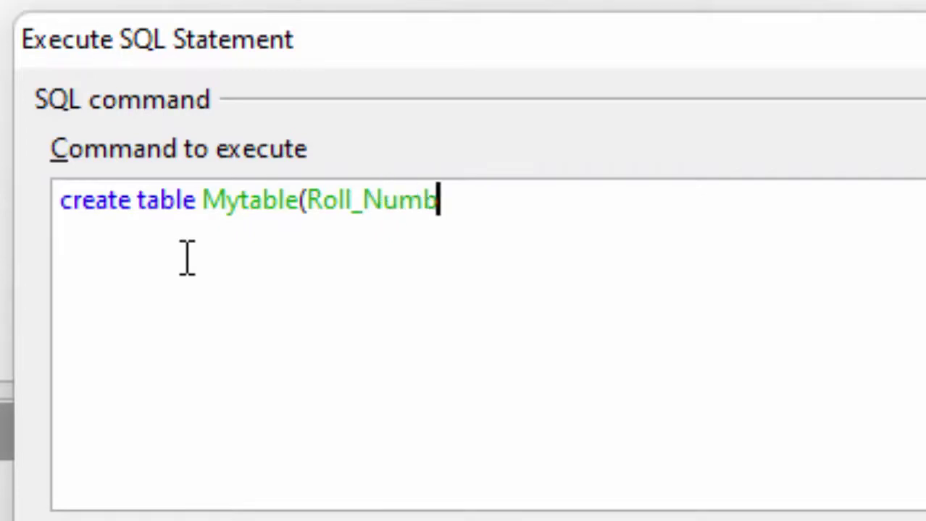
type("er ")
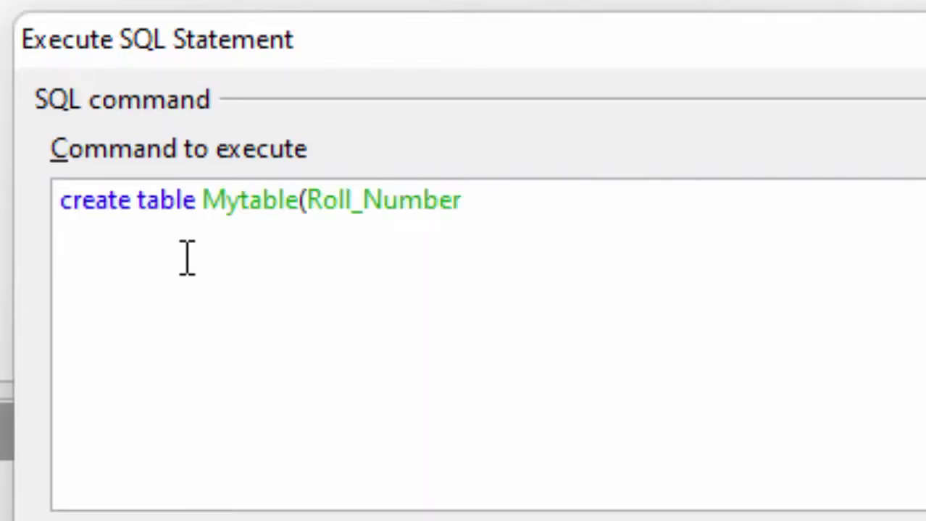
type("char")
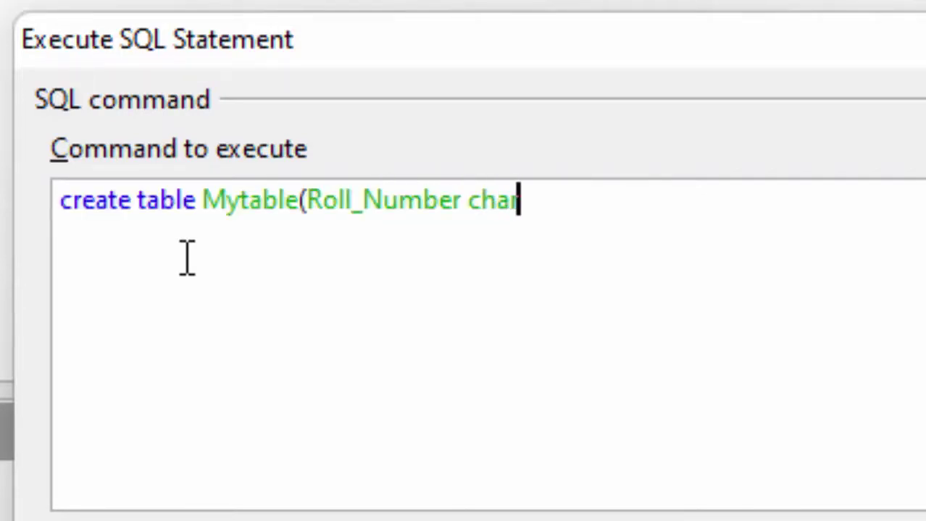
type("(5)")
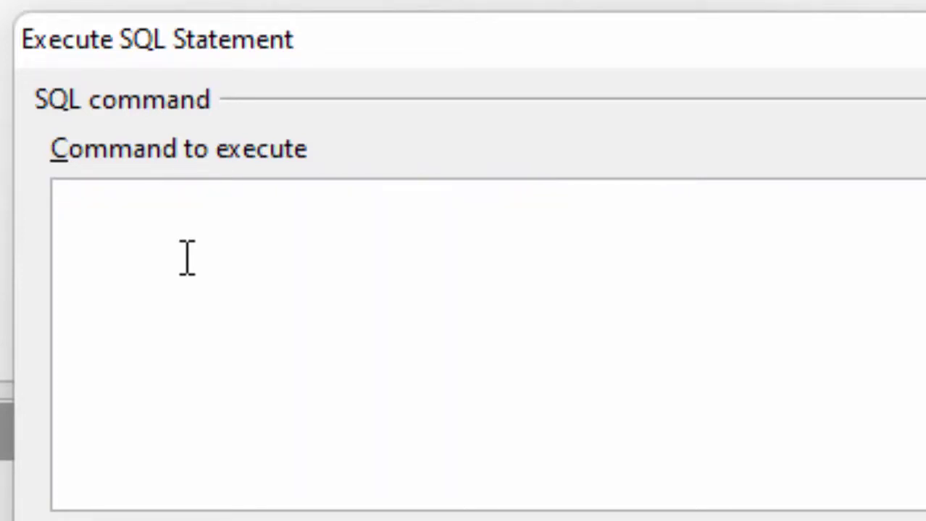
type(",")
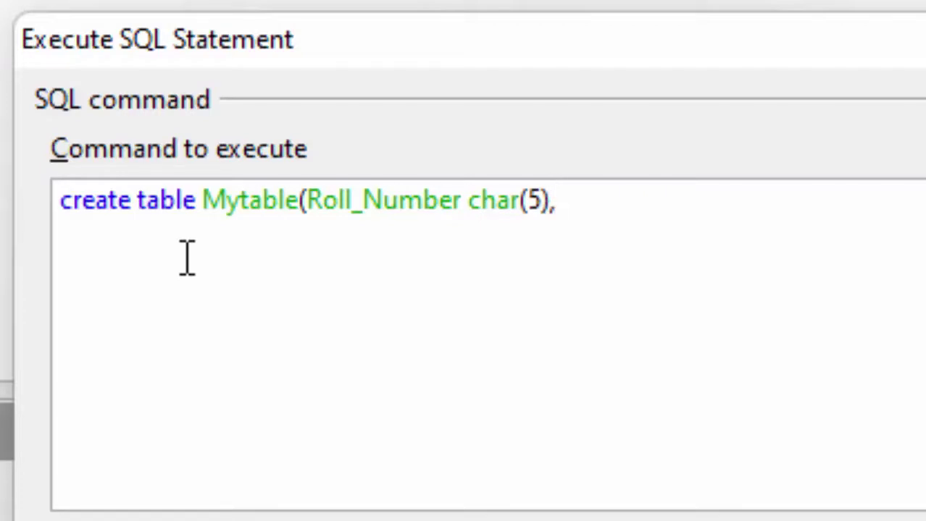
type("Nan")
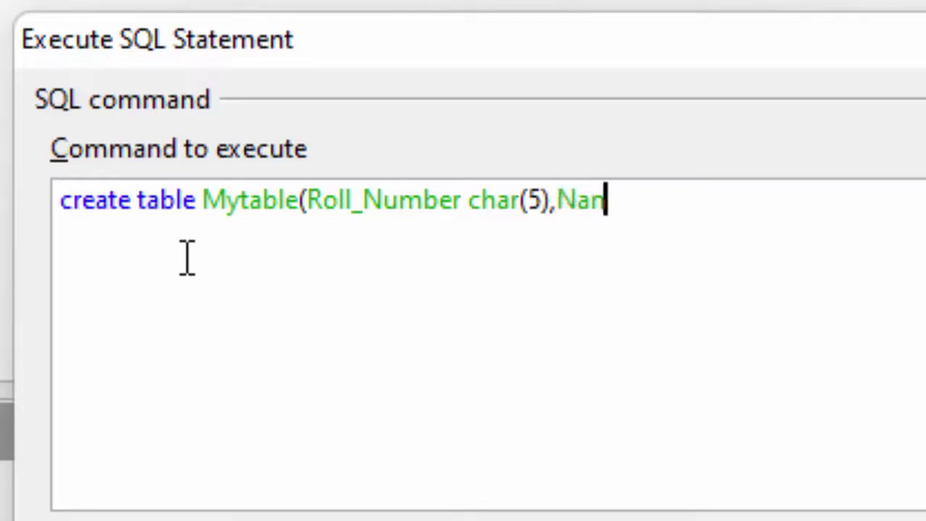
type("e_of")
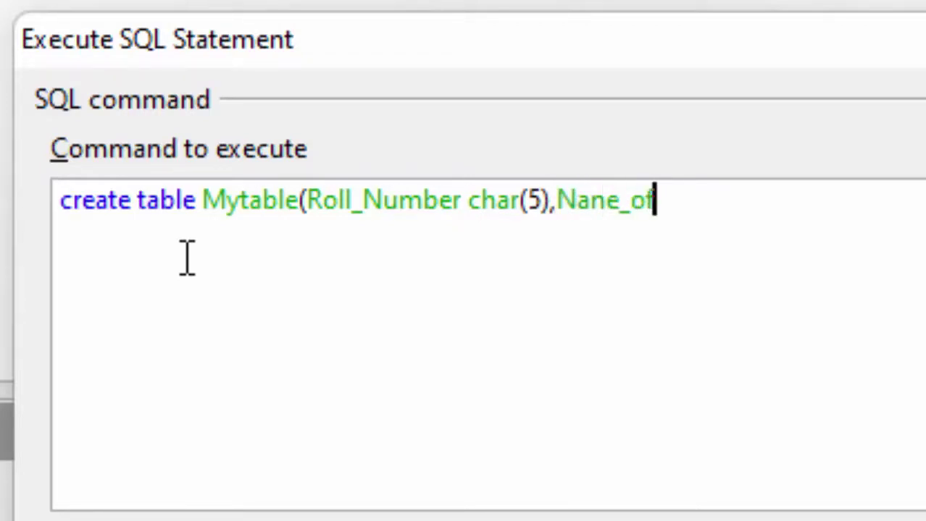
type("_Stu")
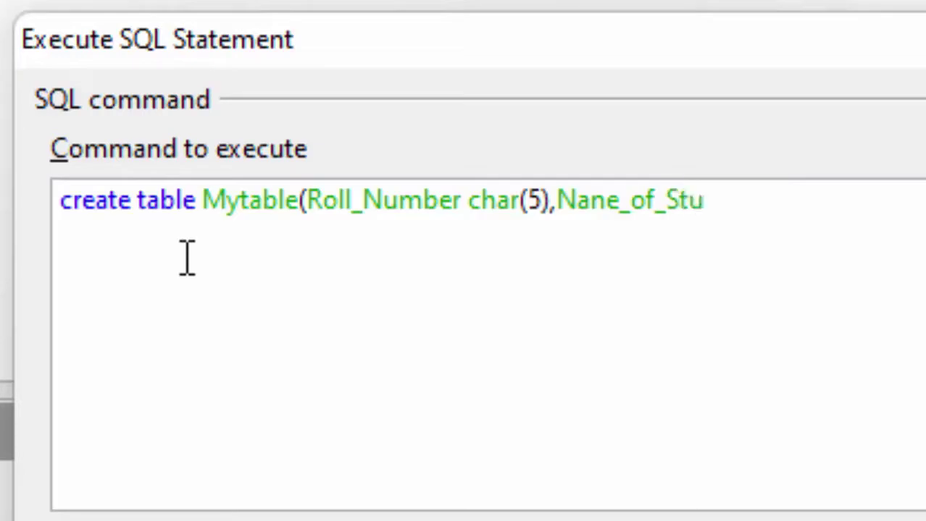
type("dent")
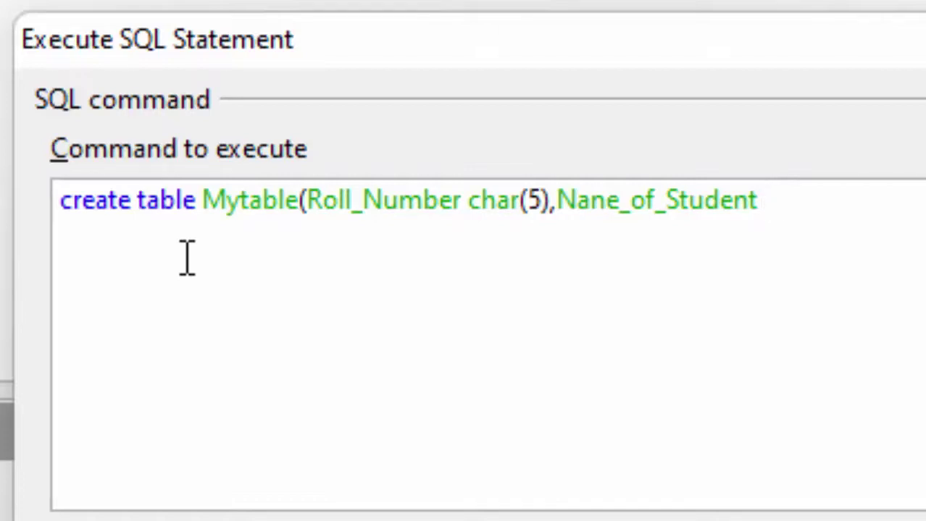
type(" varch")
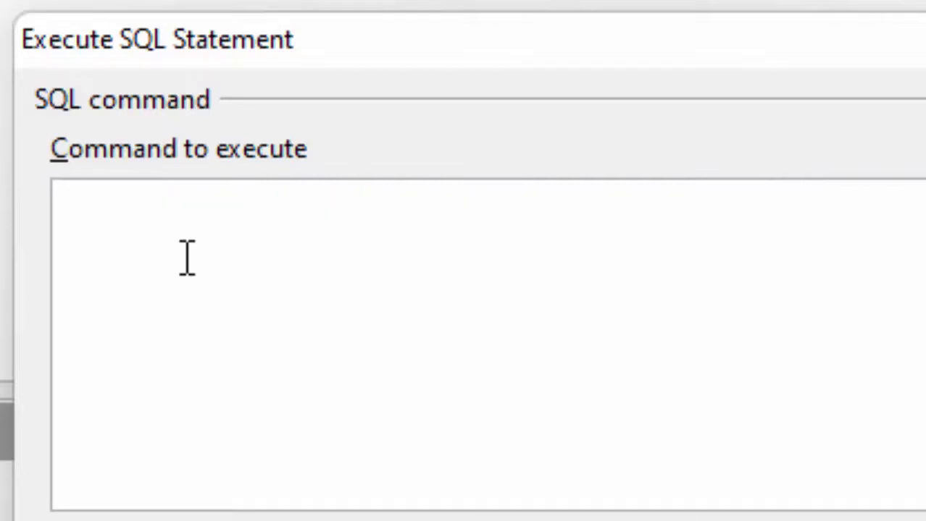
type("ar(5),Nane_of_Student varchar(")
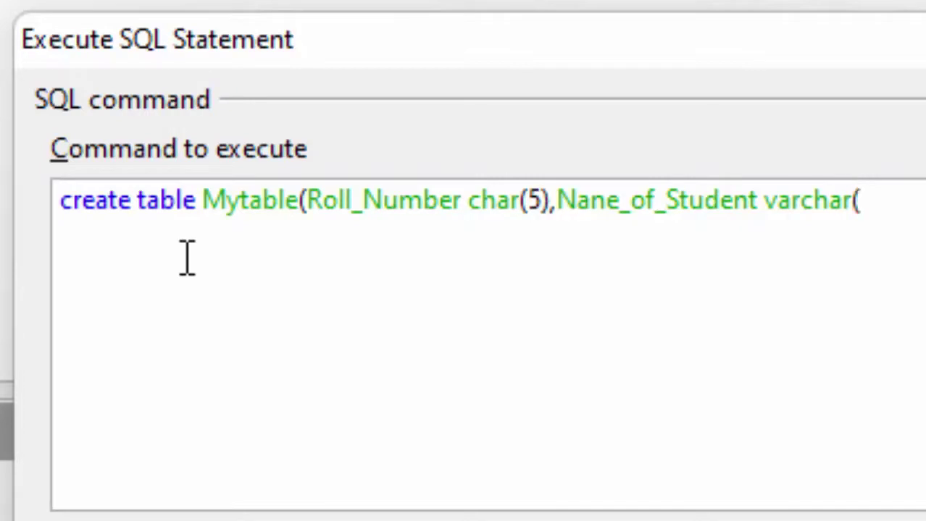
type("20)")
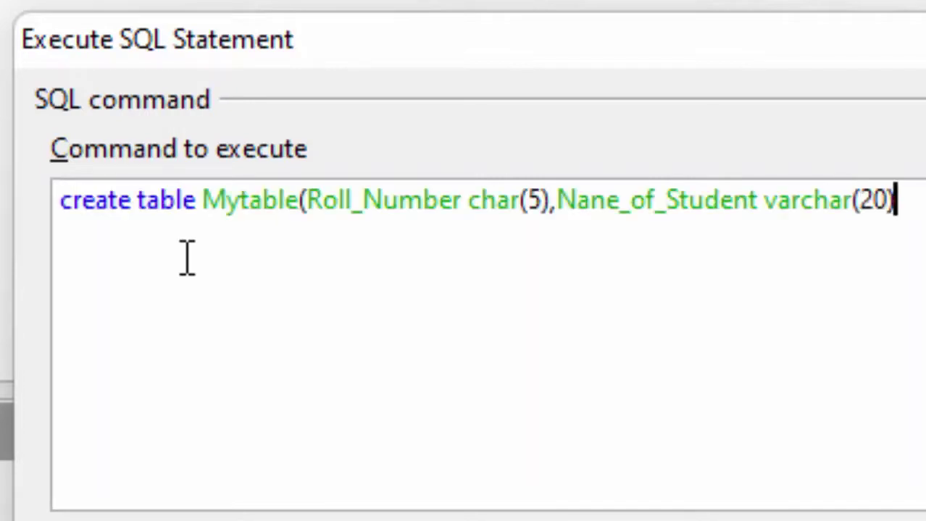
type(",")
type("Ag")
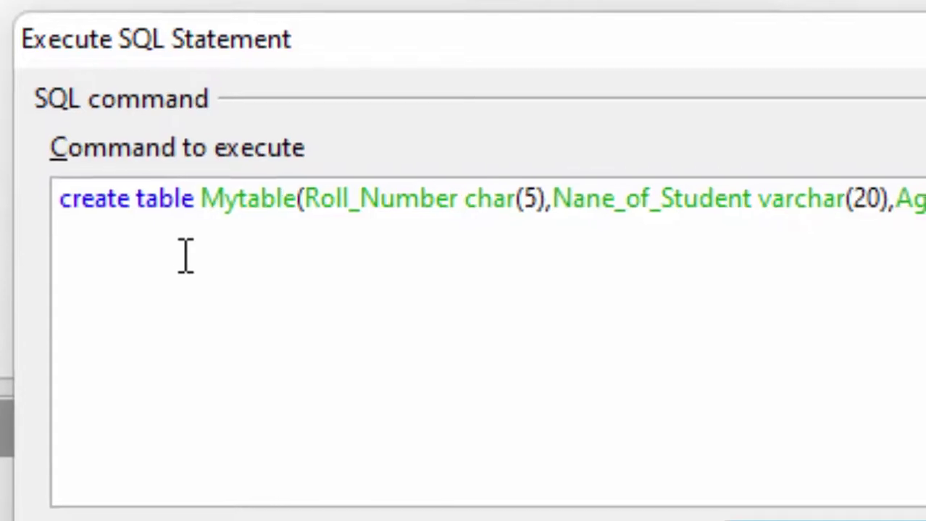
type("e")
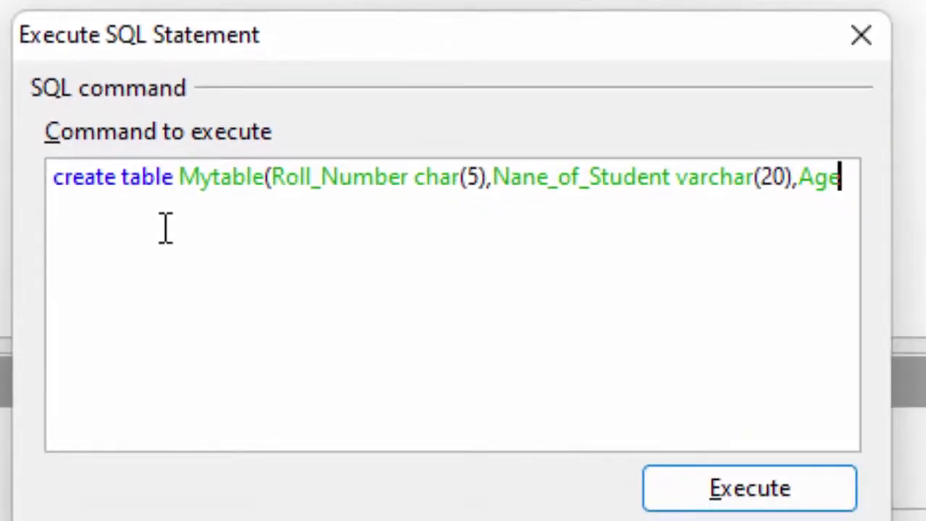
type(" dec")
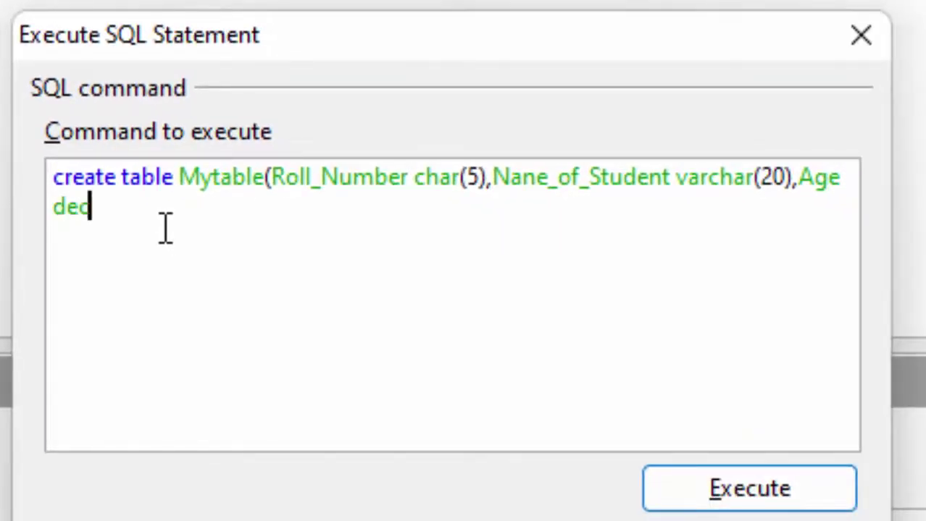
type("imal")
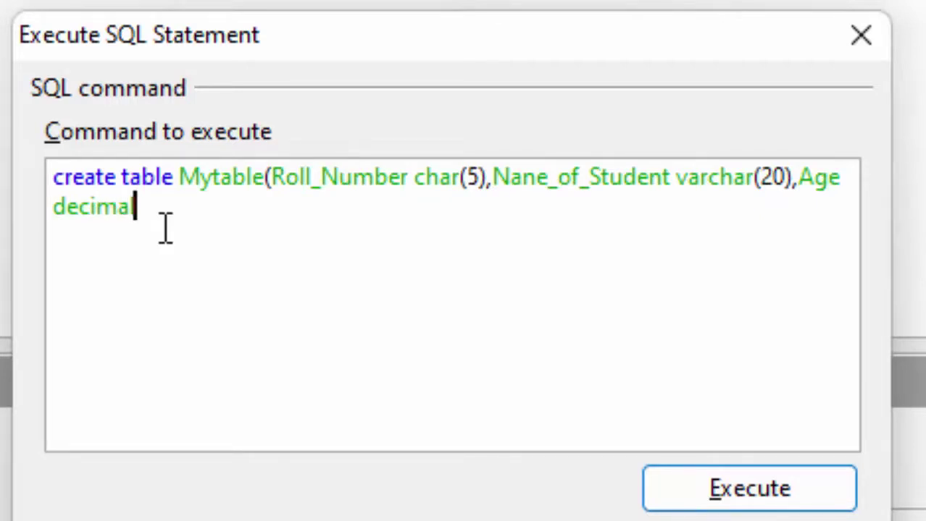
type(")")
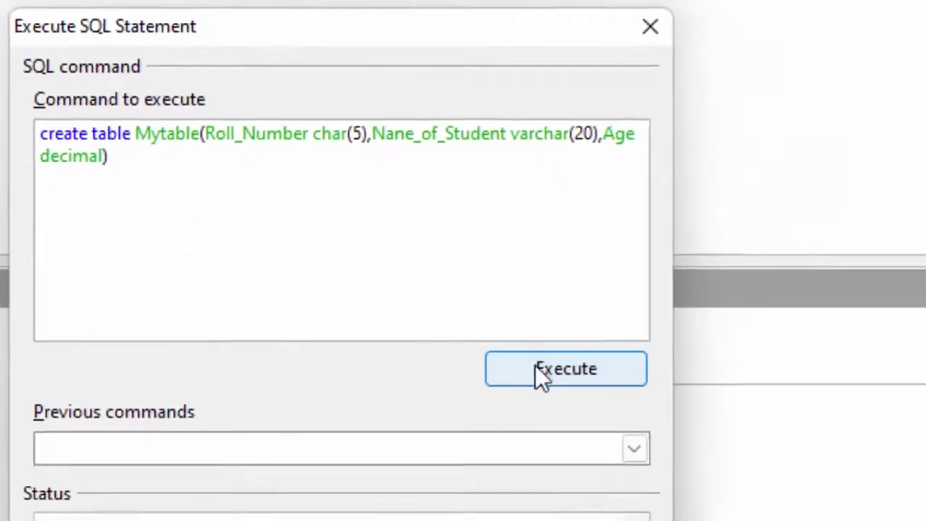
- Execute the create table Mytable statement and move the SQL dialog to the upper right
left_click(463, 324)
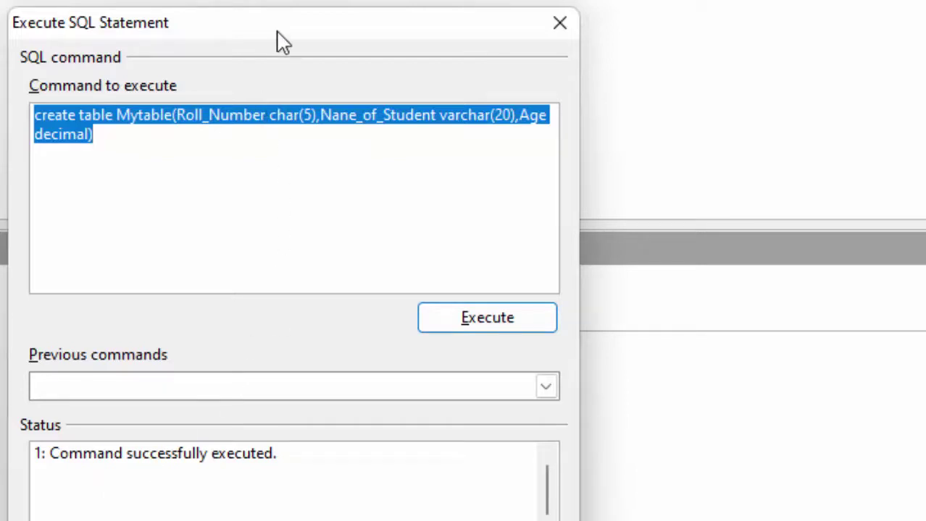
mouse_move(276, 32)
left_mouse_down()
mouse_move(507, 63)
mouse_move(589, 185)
left_mouse_up()
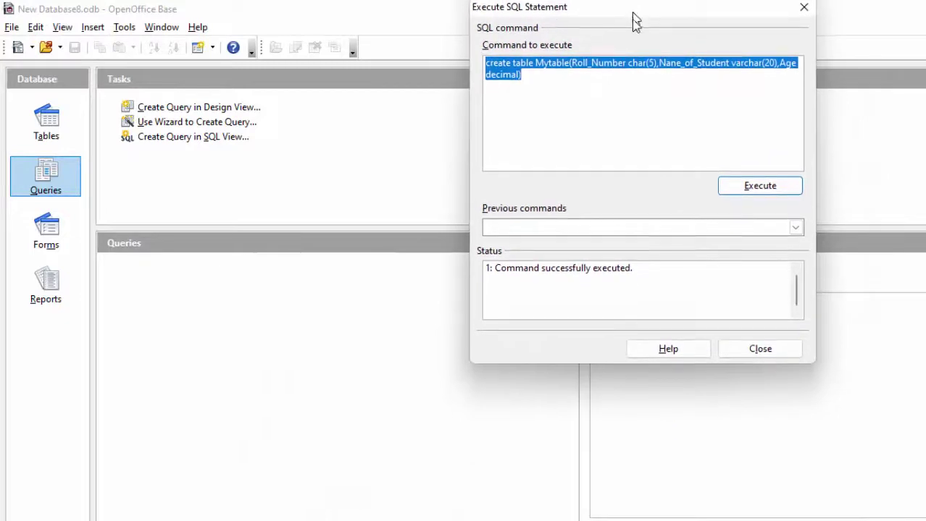
left_click_drag(588, 185, 631, 35)
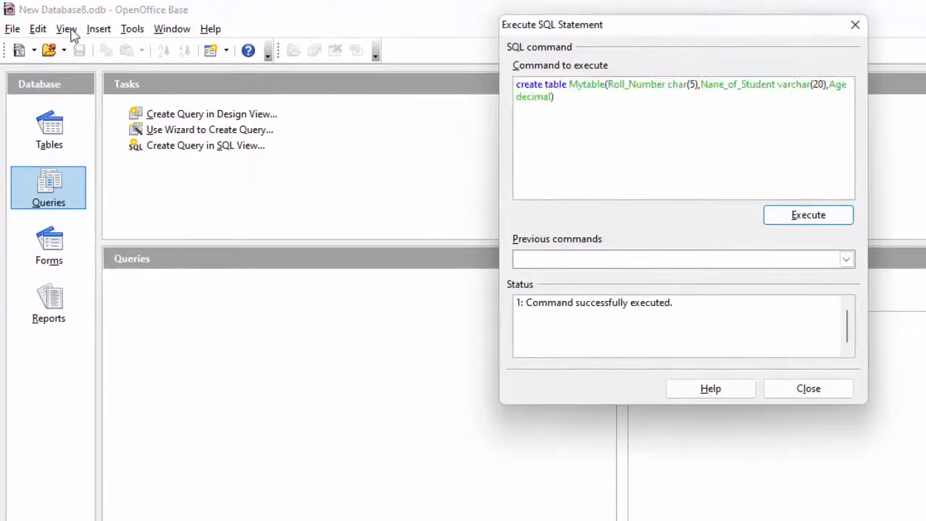
- Close the SQL dialog, switch to Tables, and refresh the tables list so MYTABLE appears
left_click(793, 389)
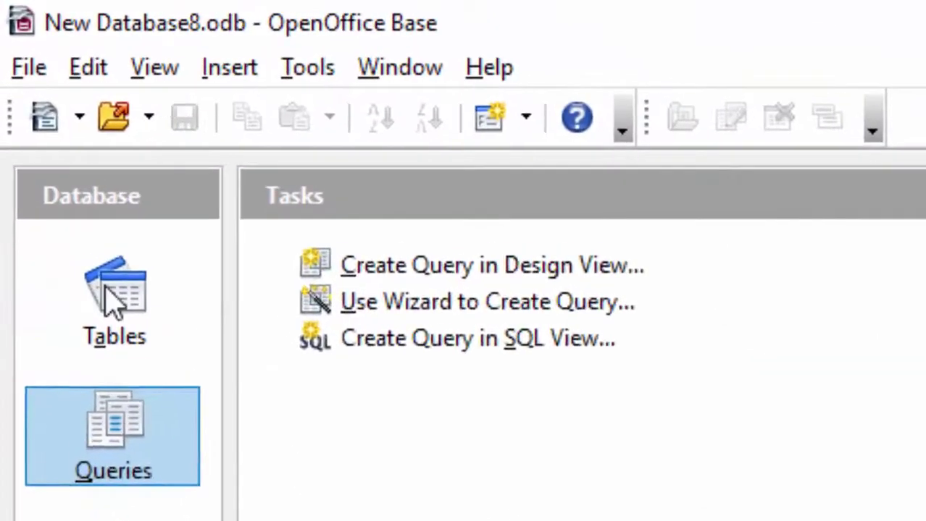
left_click(40, 126)
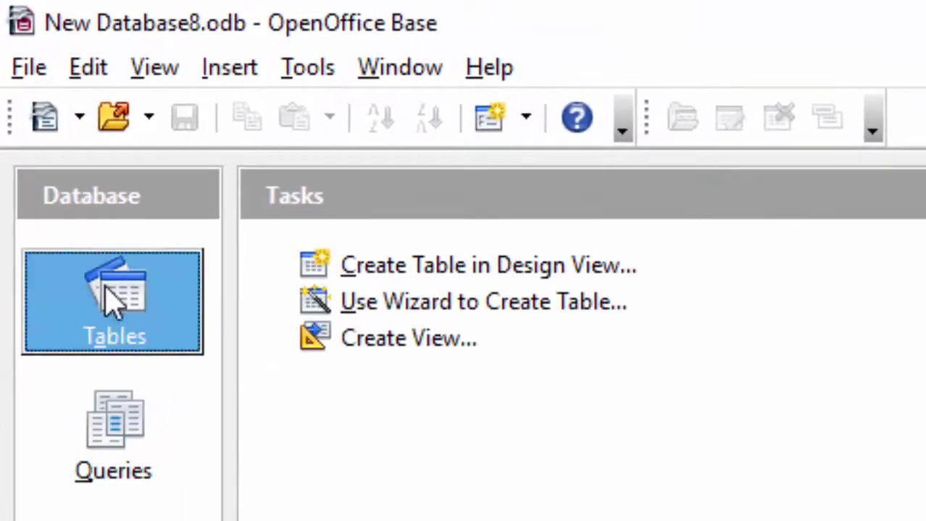
left_click(147, 69)
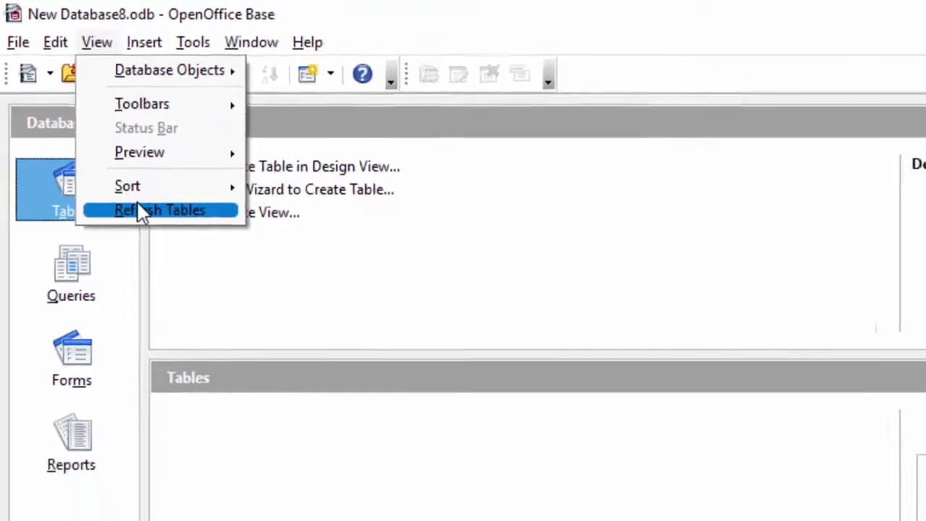
left_click(184, 278)
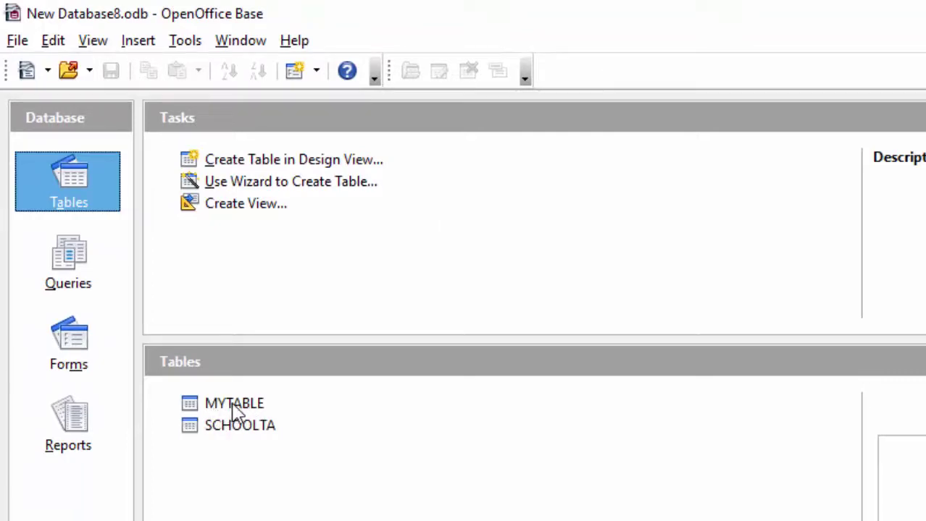
- Open MYTABLE to inspect its ROLL_NUMBER, NANE_OF_STUDENT and AGE columns
double_click(235, 406)
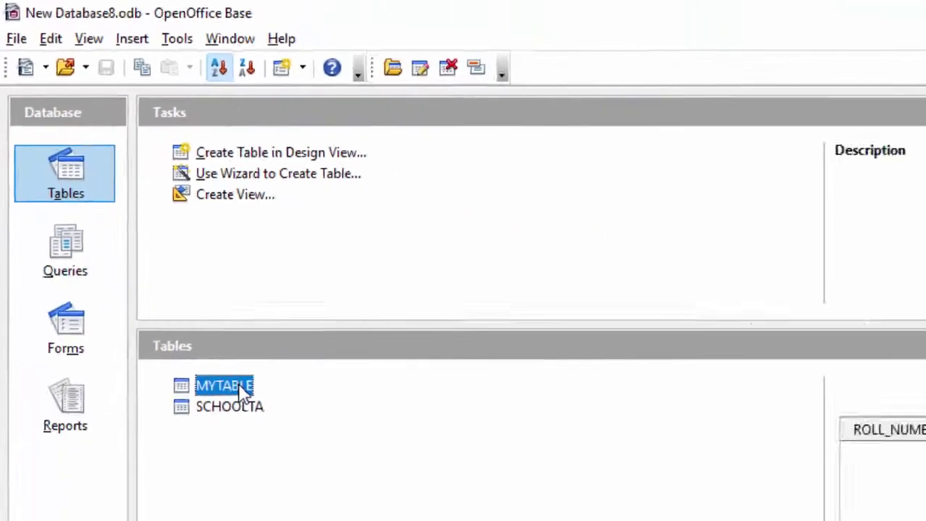
right_click(191, 305)
key("Escape")
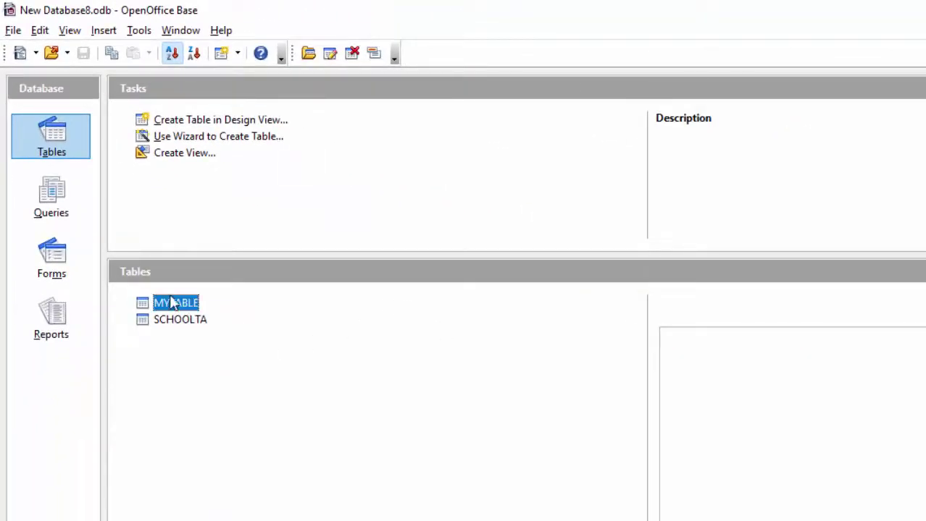
double_click(174, 301)
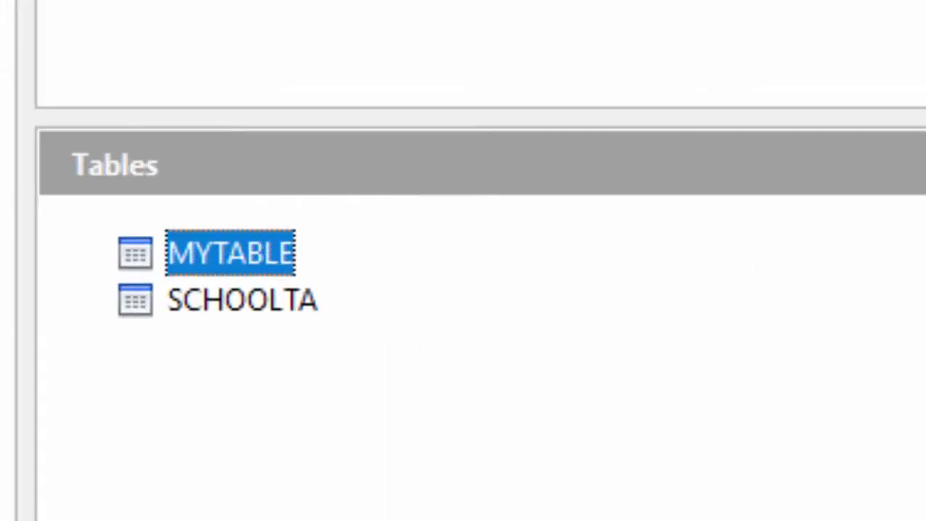
- Copy MYTABLE from its context menu, then select the SCHOOLTA table
right_click(244, 248)
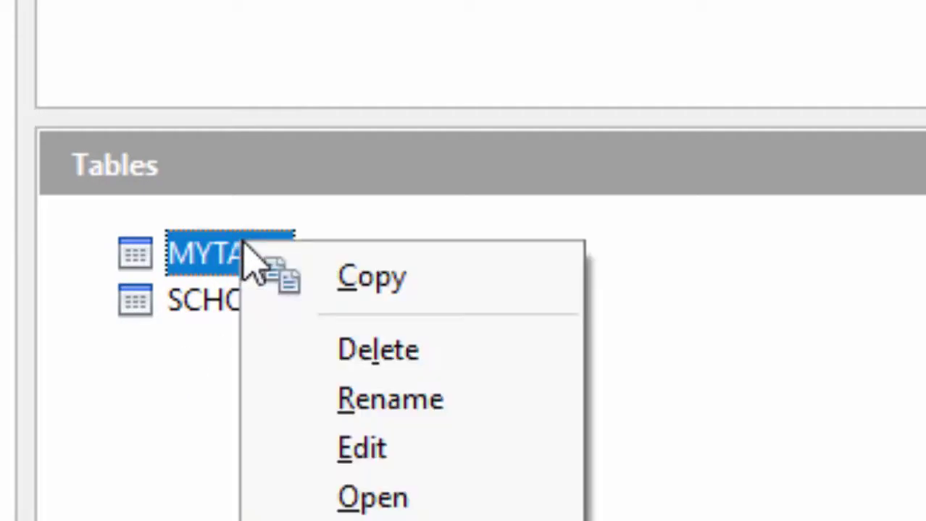
left_click(344, 287)
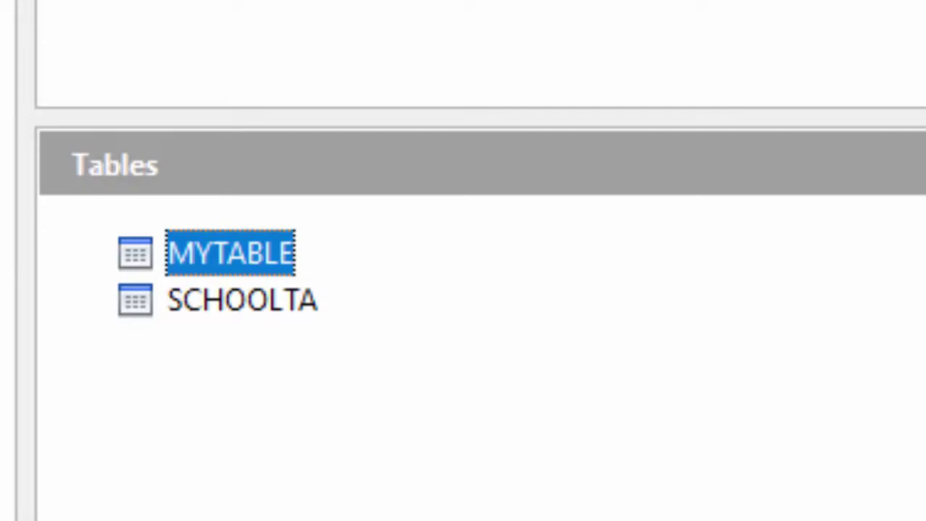
left_click(239, 316)
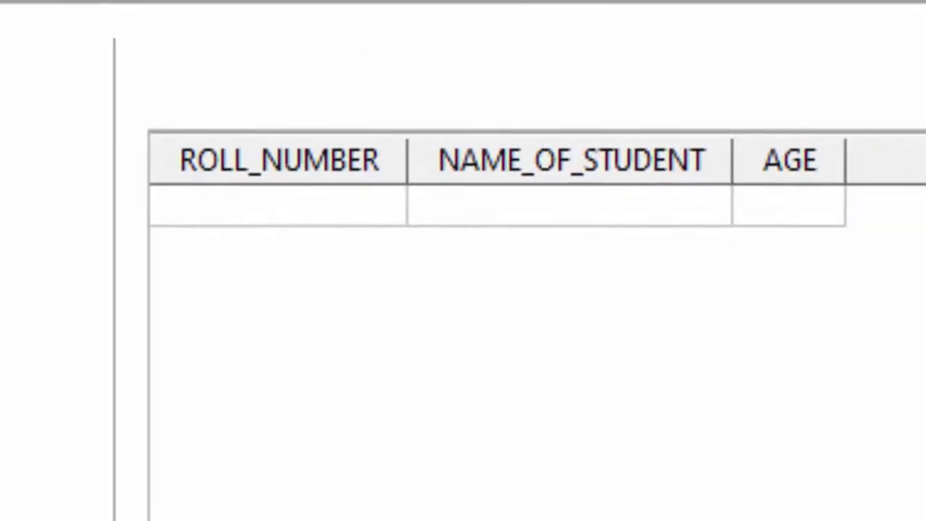